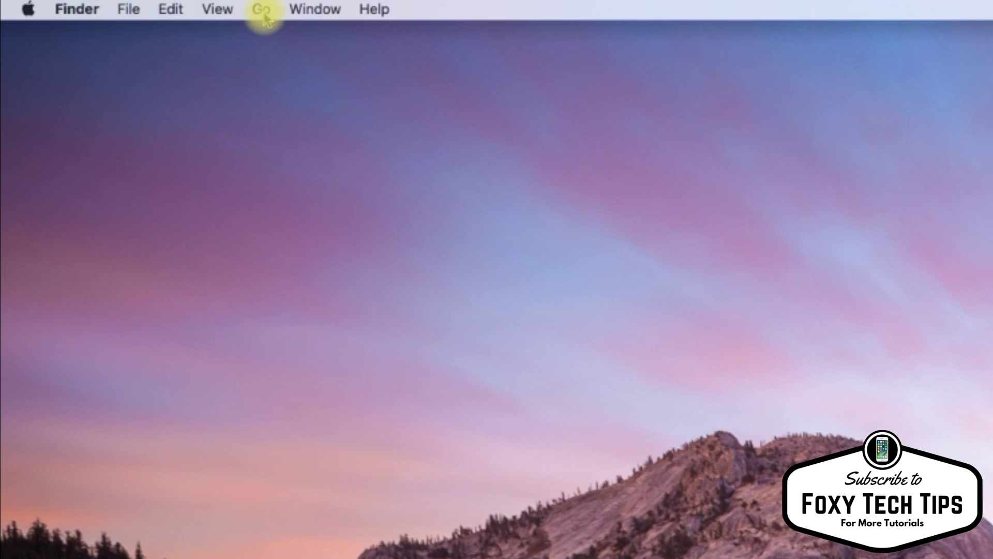
Open Finder's Go menu to reach locations such as Applications.
{"action": "left_click", "coordinate": [101, 4]}
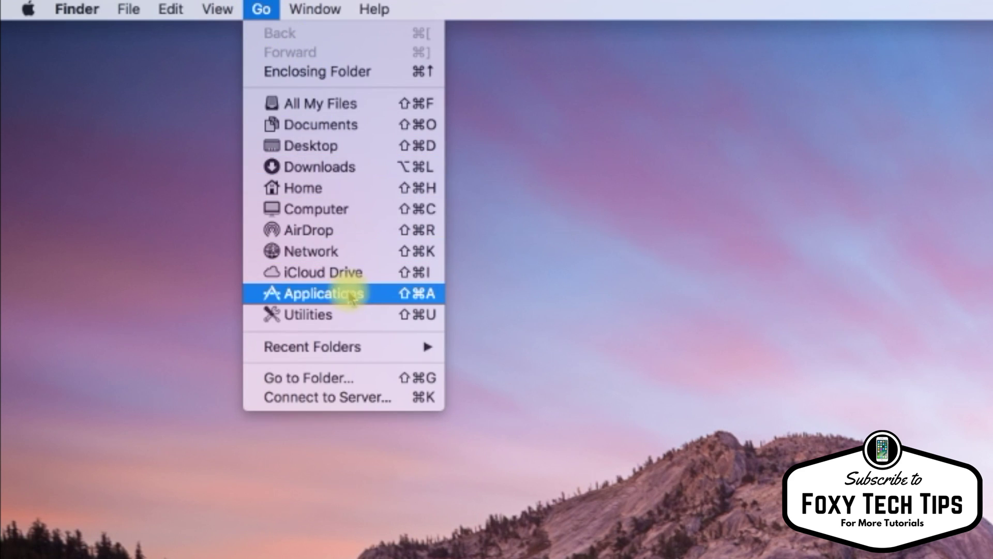
Go to Applications, open the Utilities folder and select Disk Utility.
{"action": "left_click", "coordinate": [376, 296]}
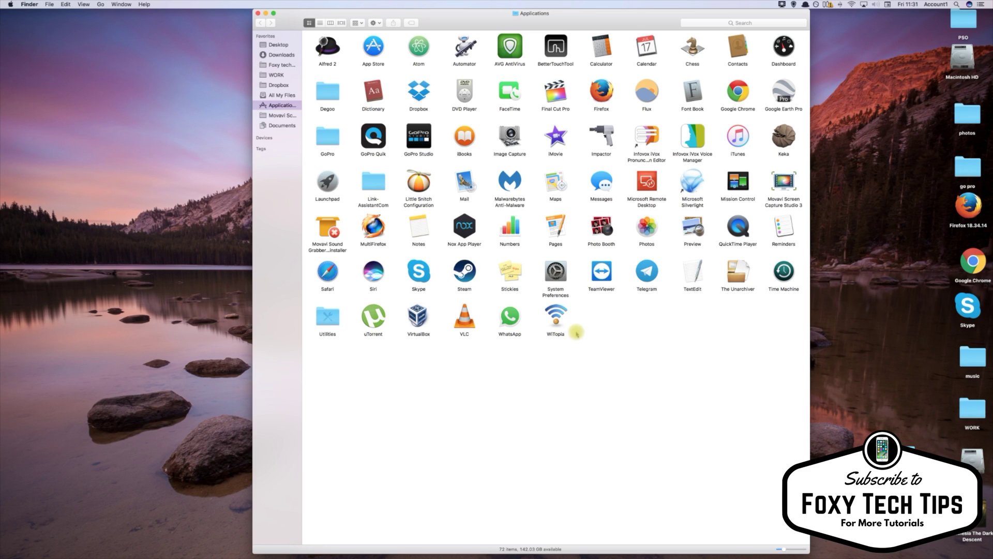
{"action": "left_click", "coordinate": [329, 322]}
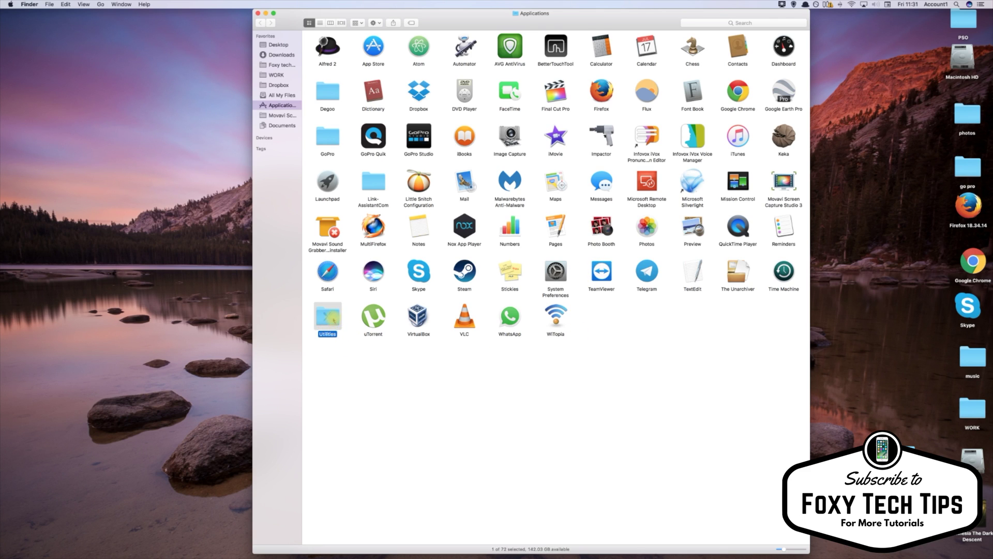
{"action": "double_click", "coordinate": [332, 317]}
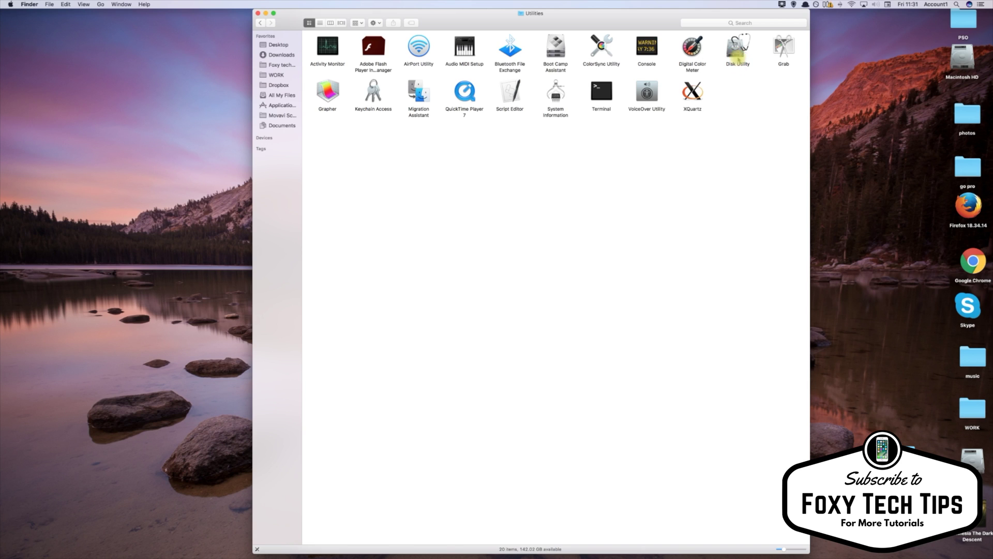
{"action": "left_click", "coordinate": [740, 51]}
Launch Disk Utility and start a new image with File > New Image > Image from Folder.
{"action": "double_click", "coordinate": [740, 51]}
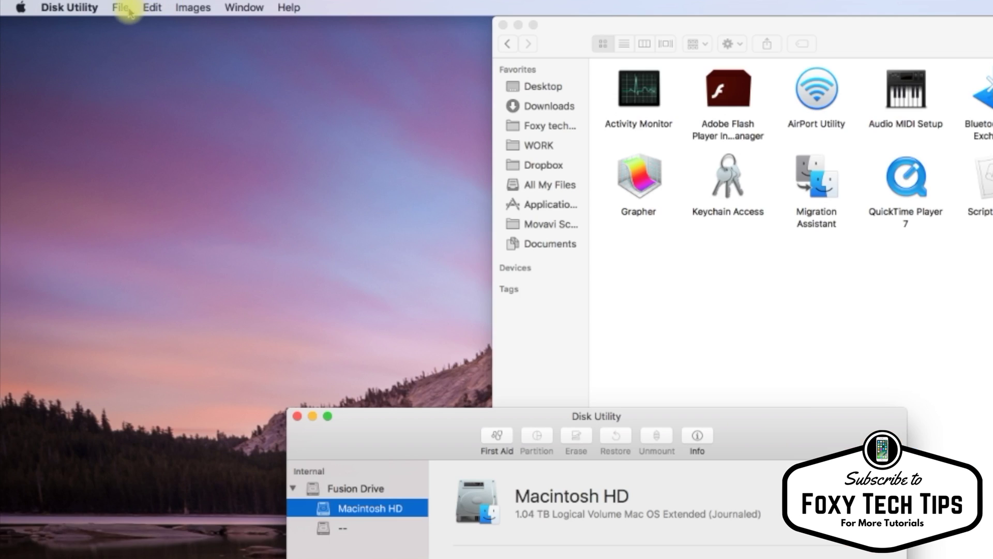
{"action": "left_click", "coordinate": [59, 5]}
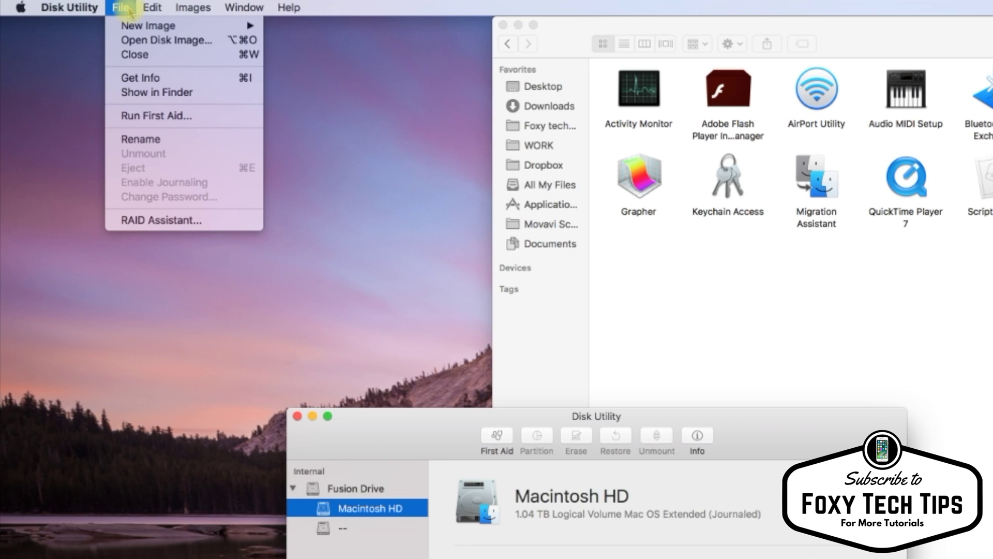
{"action": "mouse_move", "coordinate": [149, 26]}
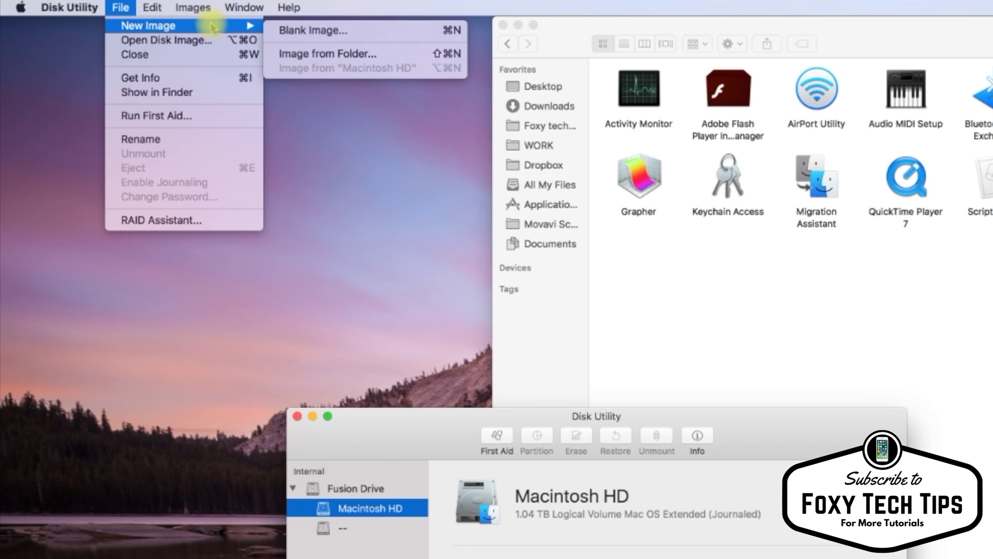
{"action": "left_click", "coordinate": [344, 56]}
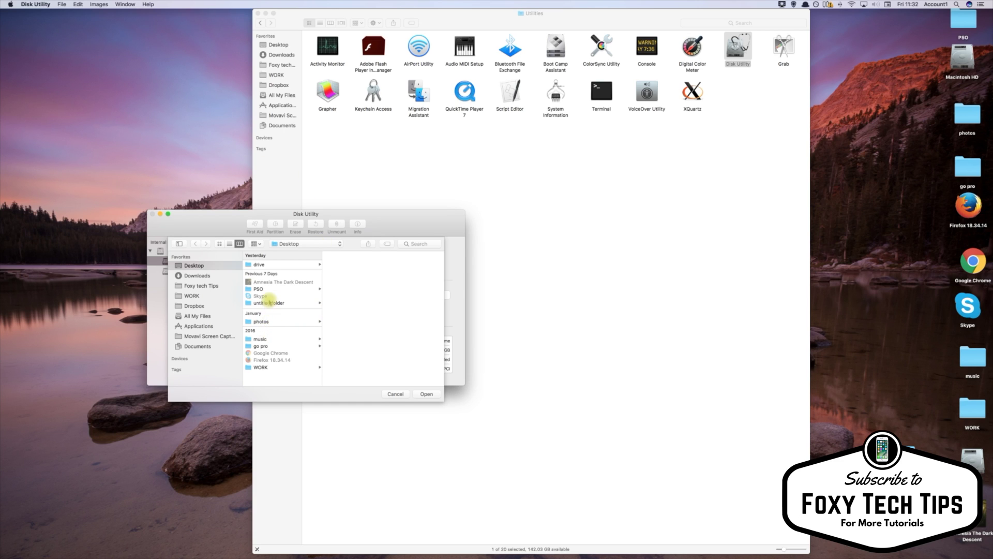
Use 'untitled folder' on the Desktop as the source for the new image.
{"action": "left_click", "coordinate": [267, 303]}
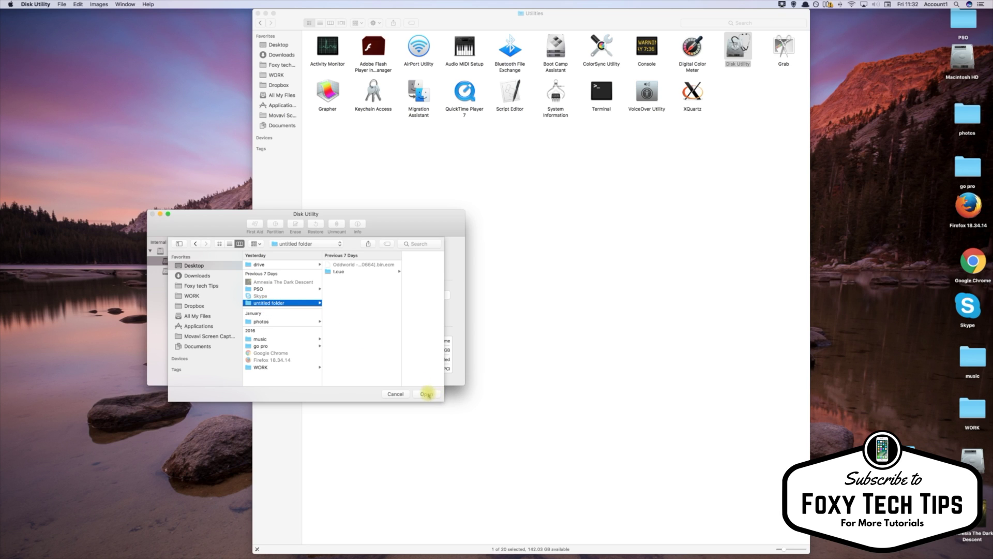
{"action": "left_click", "coordinate": [426, 393]}
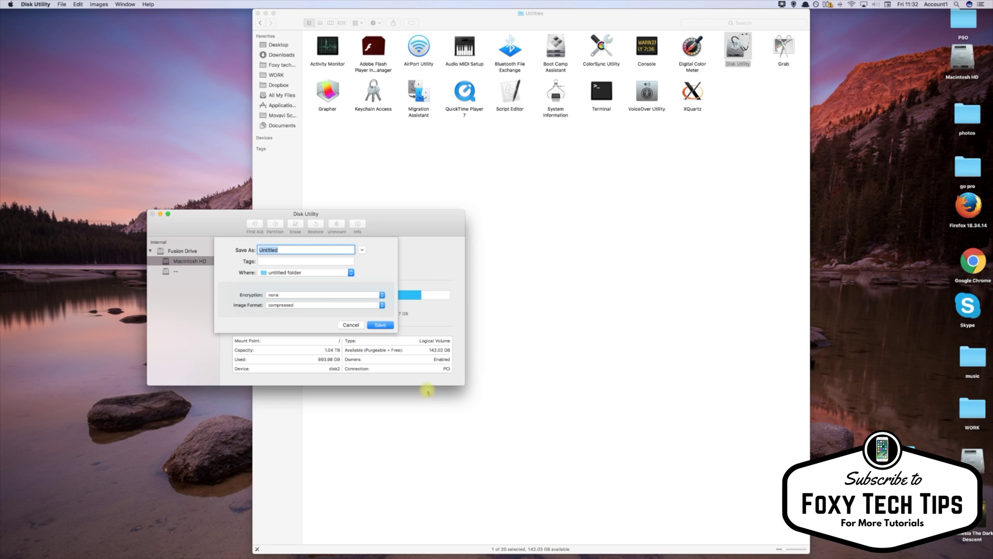
{"action": "left_click_drag", "start_coordinate": [404, 225], "coordinate": [604, 195]}
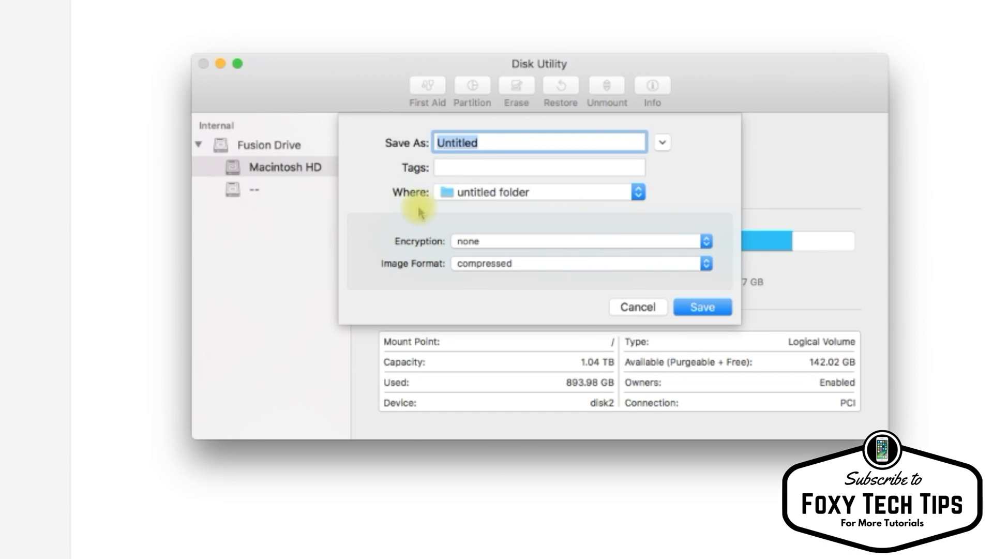
{"action": "type", "text": "locked"}
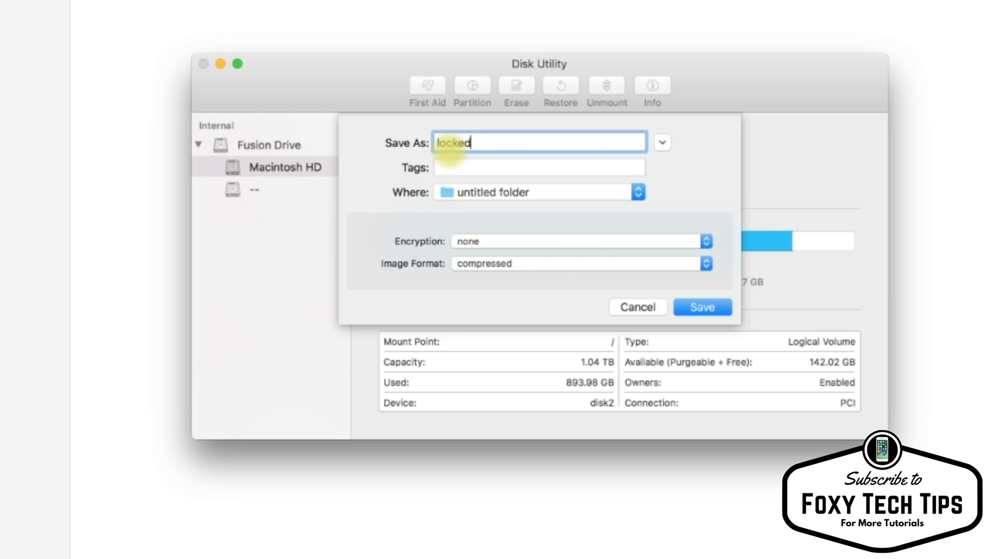
{"action": "type", "text": " folder"}
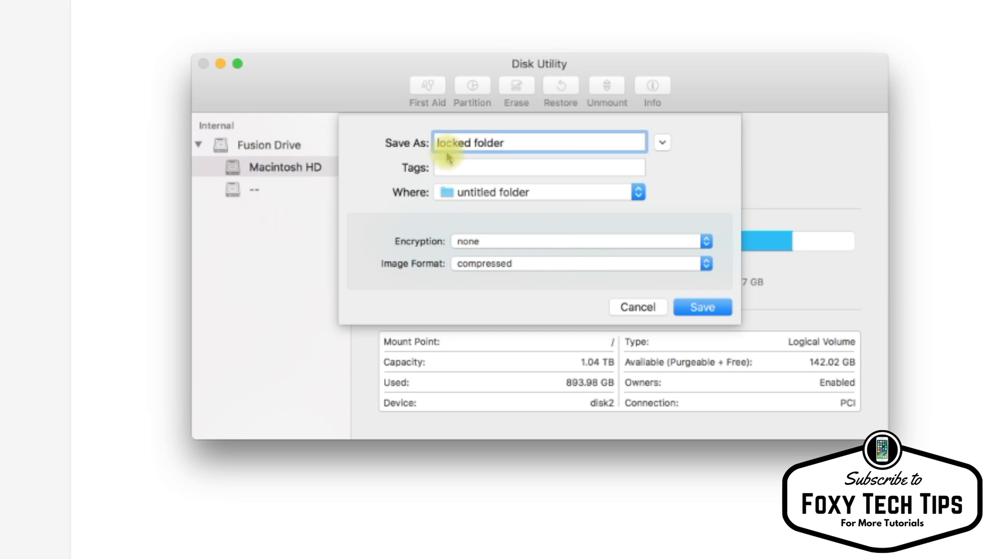
Set the 'locked folder' image to be saved on the Desktop.
{"action": "left_click", "coordinate": [481, 198]}
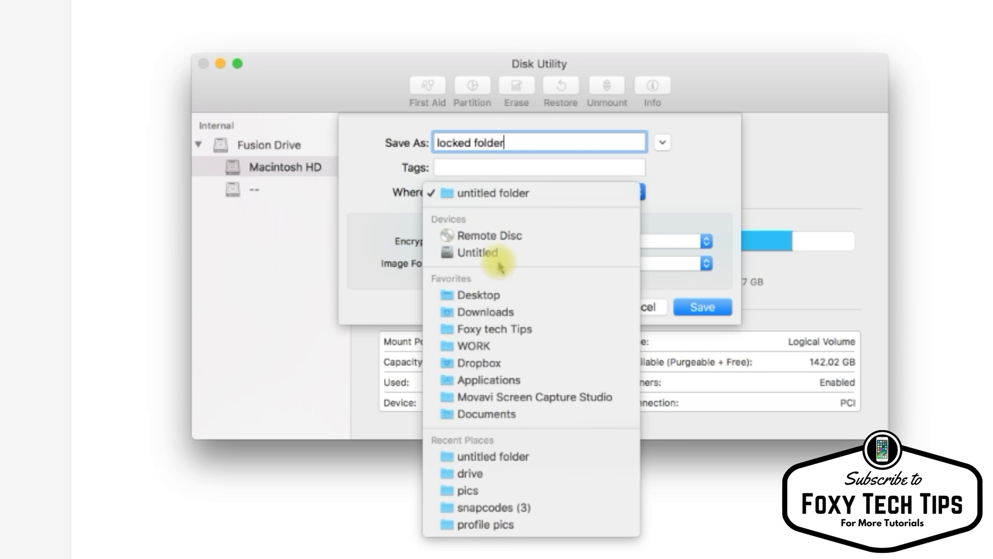
{"action": "left_click", "coordinate": [475, 293]}
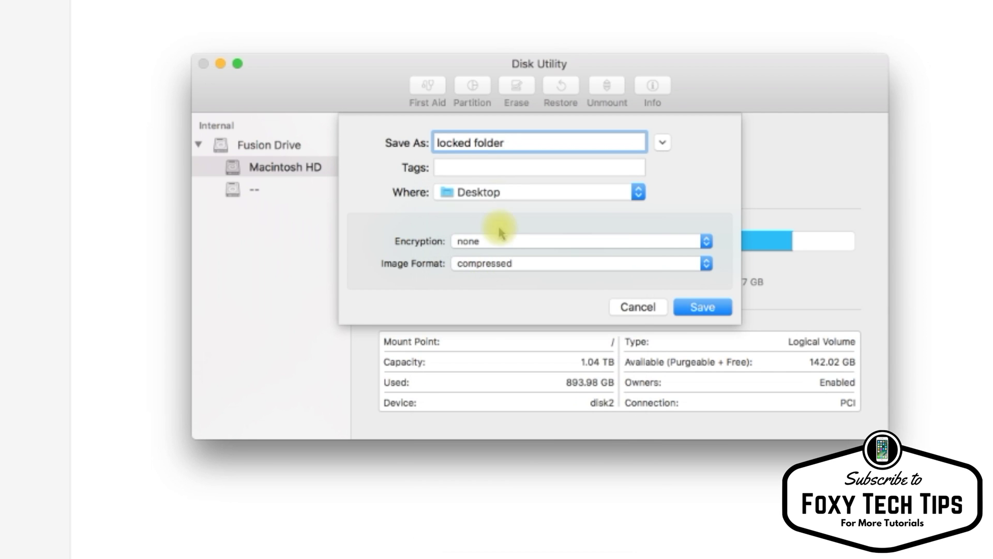
{"action": "left_click", "coordinate": [513, 241]}
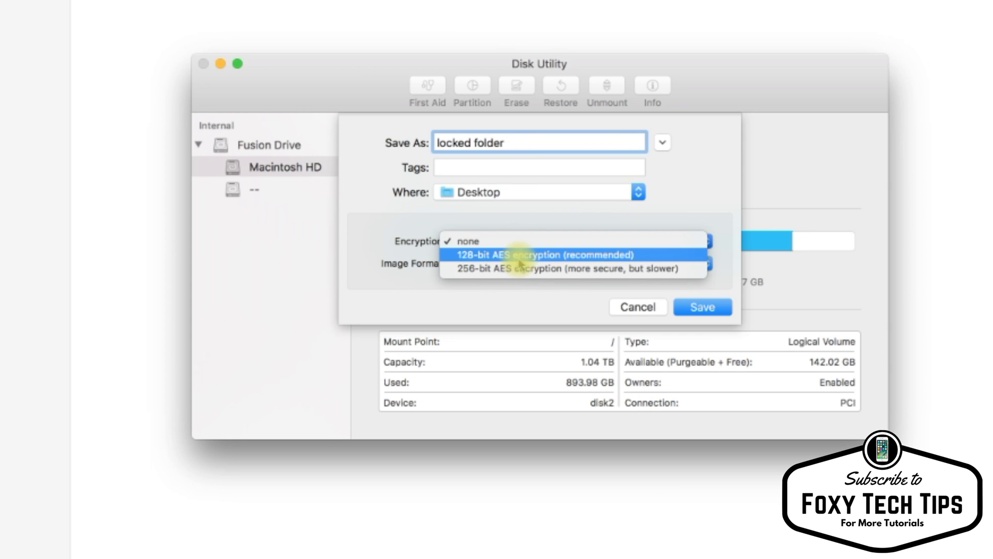
Apply 128-bit AES encryption with a verified password and create the image.
{"action": "left_click", "coordinate": [520, 257]}
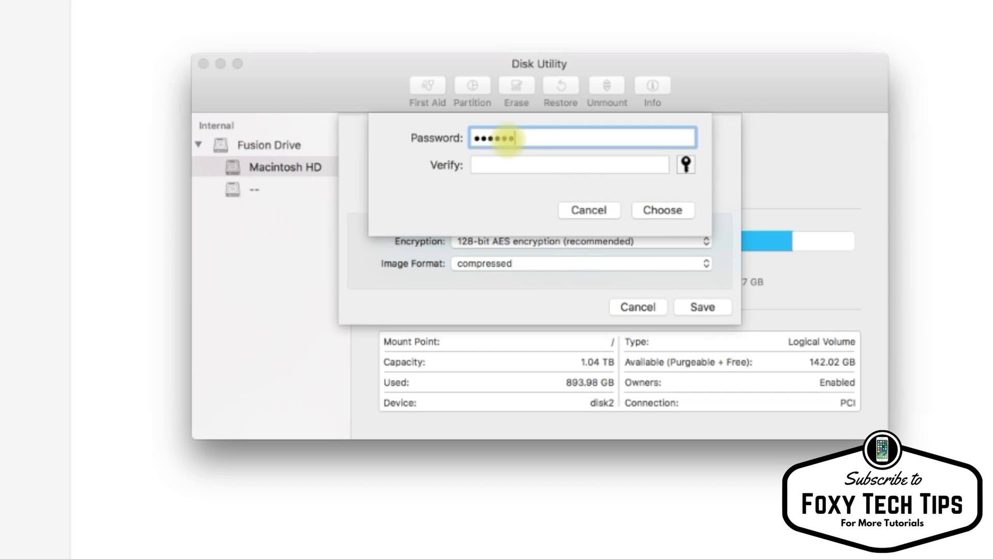
{"action": "key", "text": "Tab"}
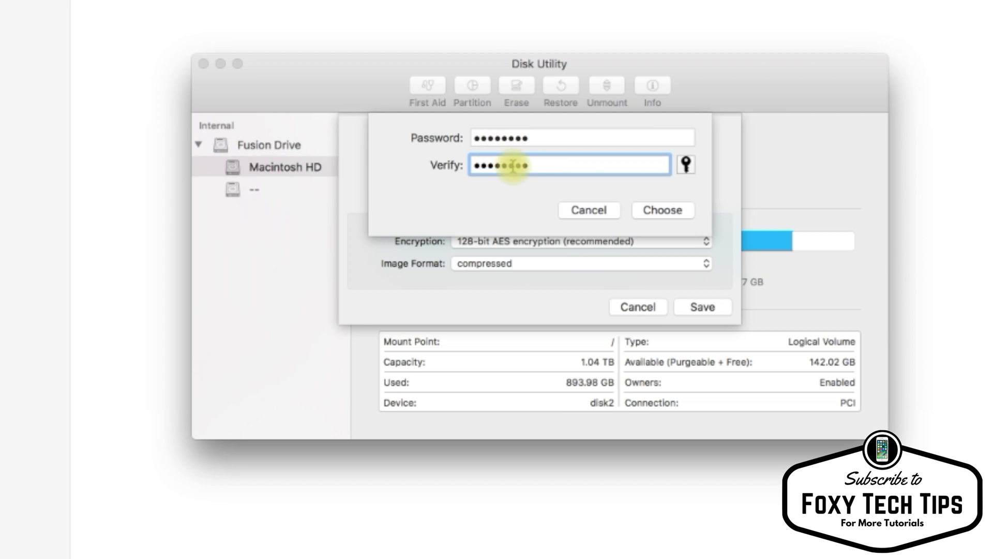
{"action": "left_click", "coordinate": [663, 210]}
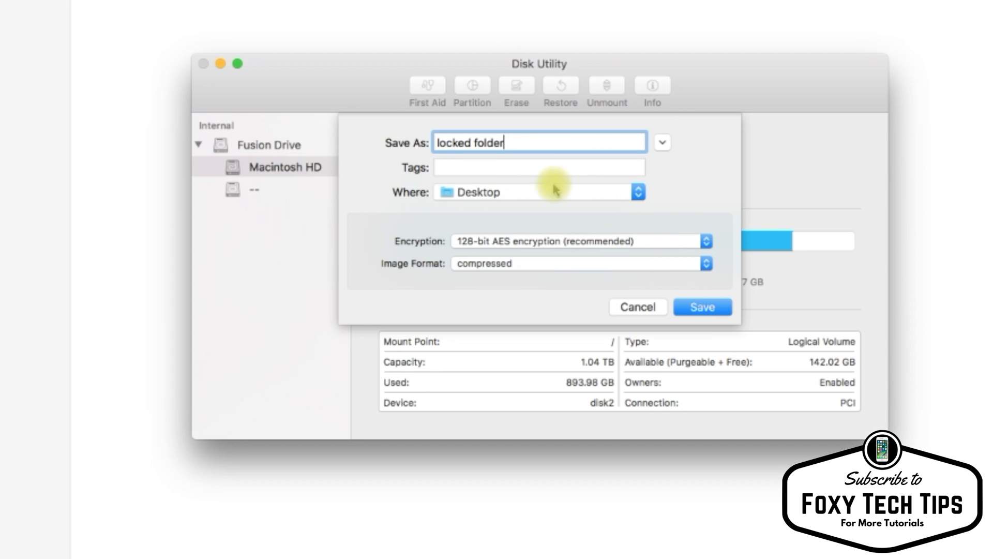
{"action": "left_click", "coordinate": [703, 307]}
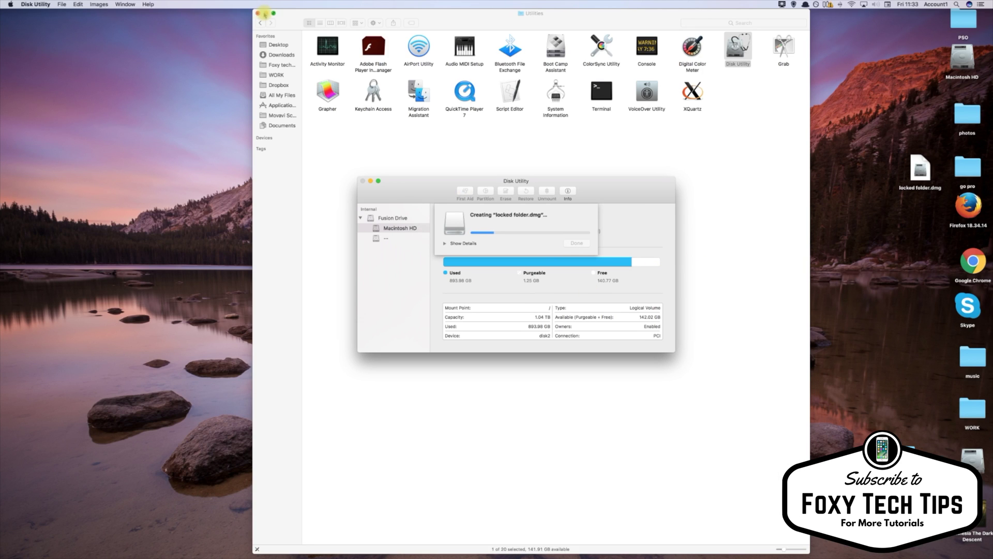
Close the Utilities window, dismiss the success message, hide Disk Utility, and centre locked folder.dmg.
{"action": "left_click", "coordinate": [259, 13]}
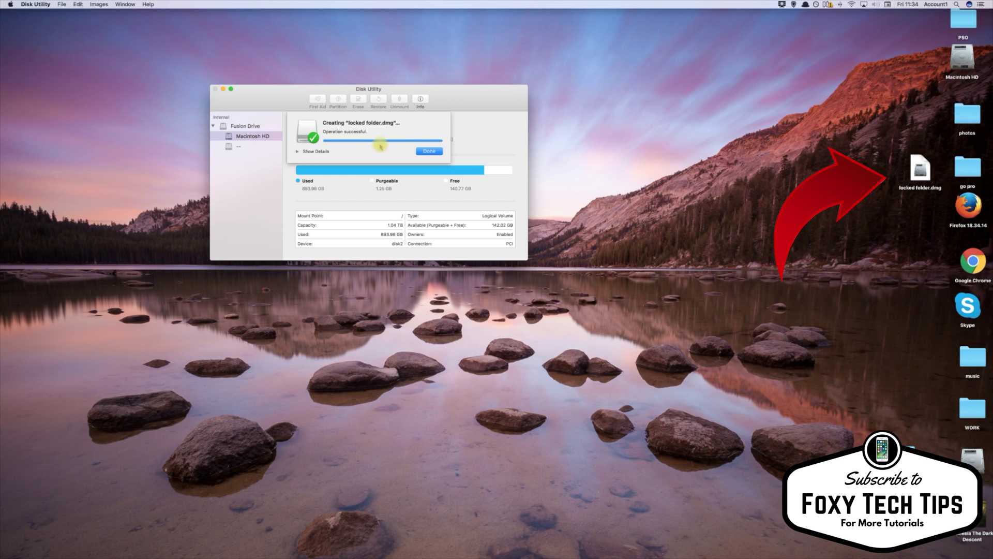
{"action": "left_click", "coordinate": [429, 150]}
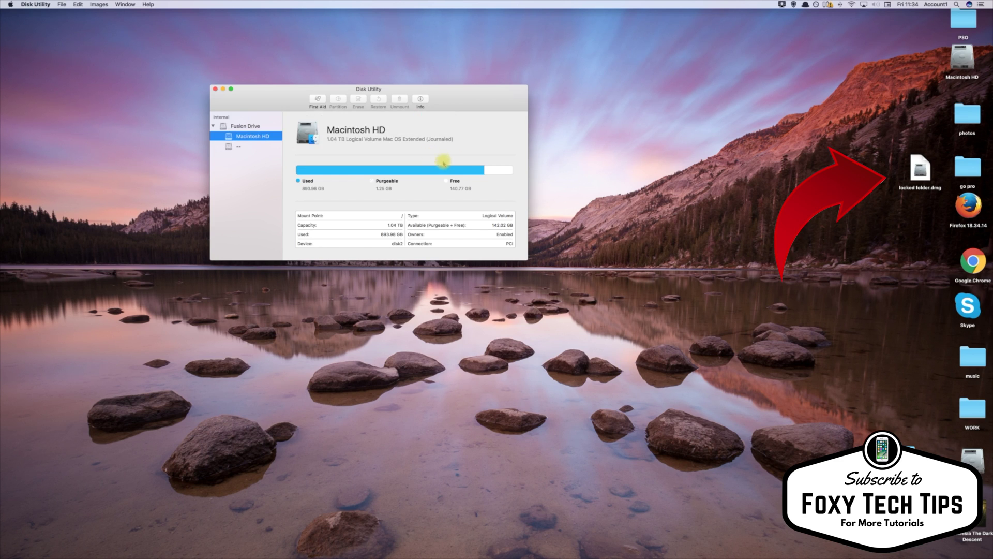
{"action": "left_click", "coordinate": [232, 89]}
{"action": "left_click_drag", "start_coordinate": [920, 167], "coordinate": [353, 184]}
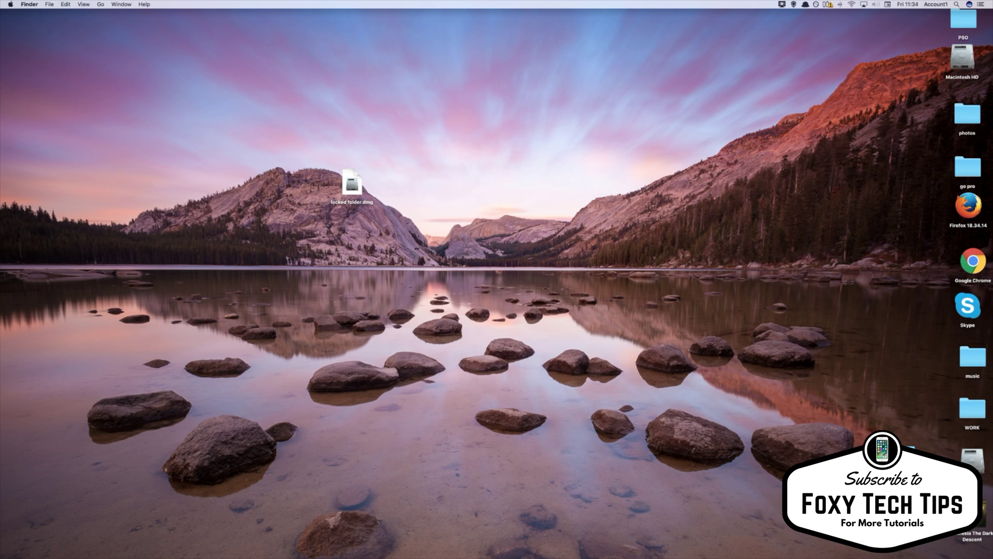
Move untitled folder to the Trash and drag locked folder.dmg to the right side.
{"action": "left_click_drag", "start_coordinate": [458, 208], "coordinate": [373, 198]}
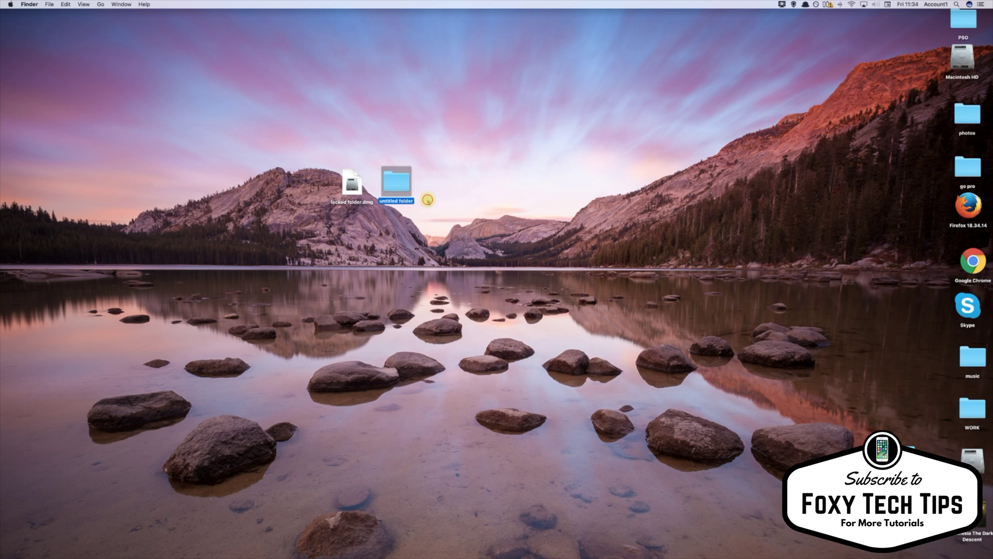
{"action": "right_click", "coordinate": [394, 183]}
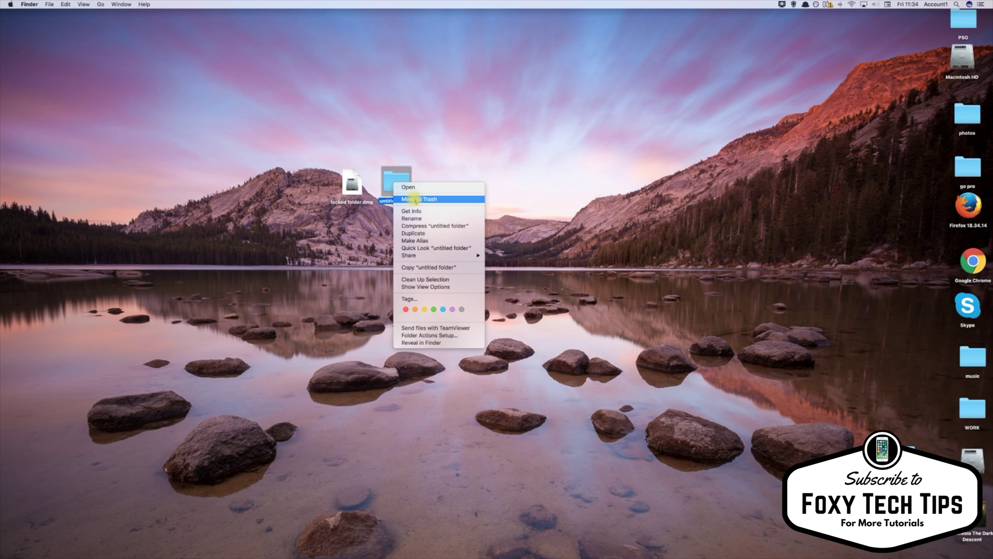
{"action": "left_click", "coordinate": [417, 199]}
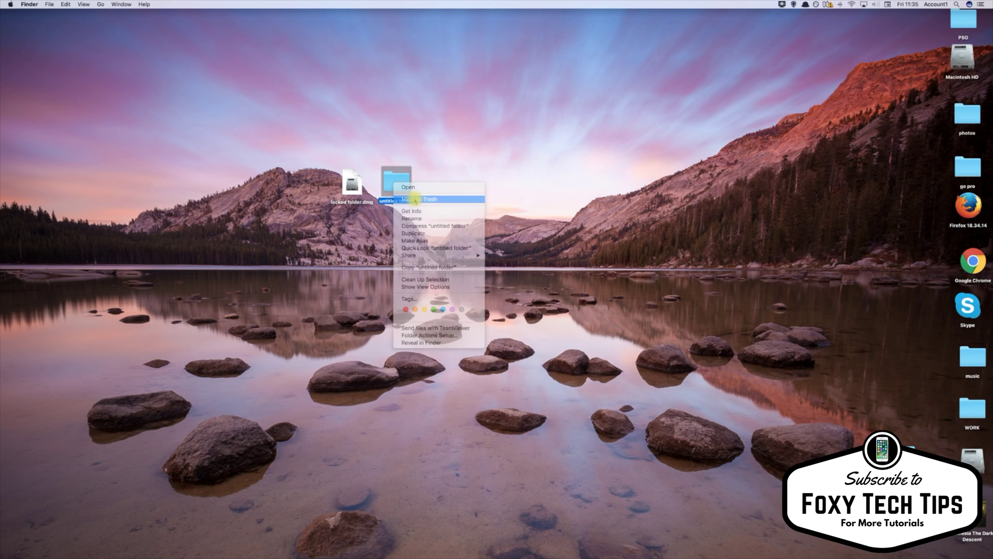
{"action": "mouse_move", "coordinate": [353, 195]}
{"action": "left_mouse_down"}
{"action": "mouse_move", "coordinate": [853, 138]}
{"action": "mouse_move", "coordinate": [828, 127]}
{"action": "left_mouse_up"}
Open locked folder.dmg and submit its password, retrying until the volume mounts.
{"action": "double_click", "coordinate": [827, 124]}
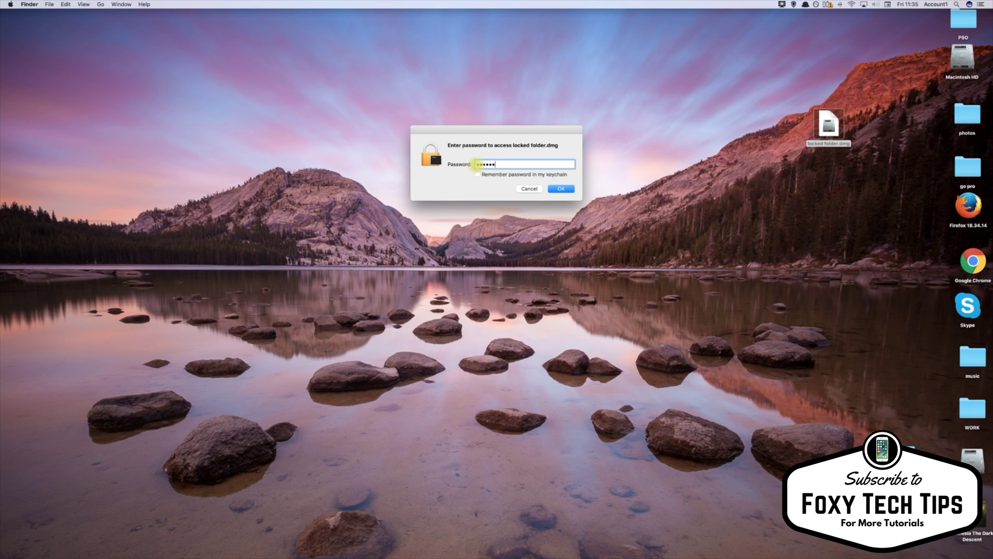
{"action": "key", "text": "Return"}
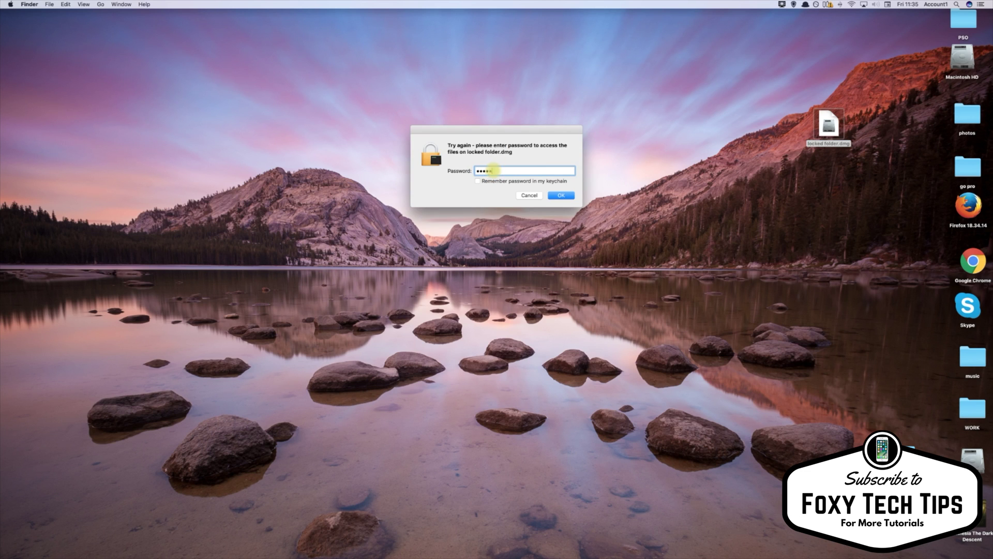
{"action": "key", "text": "Return"}
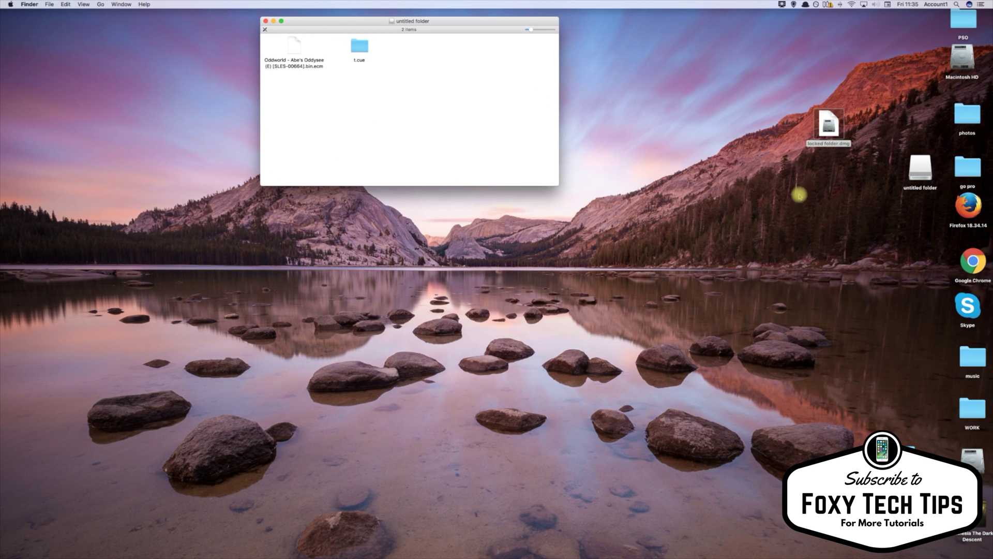
Reposition the mounted untitled folder window, then close it.
{"action": "left_click", "coordinate": [867, 327]}
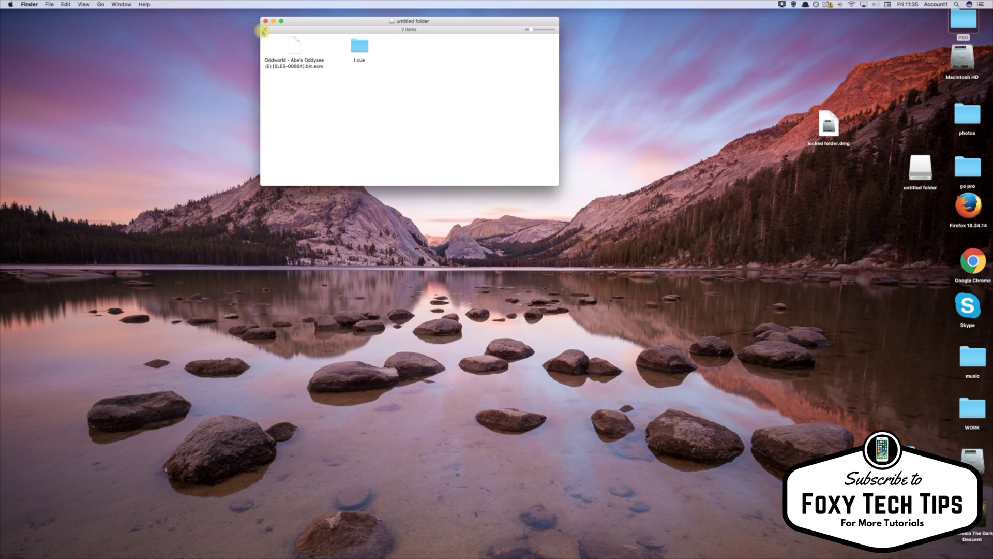
{"action": "left_click_drag", "start_coordinate": [264, 29], "coordinate": [264, 36]}
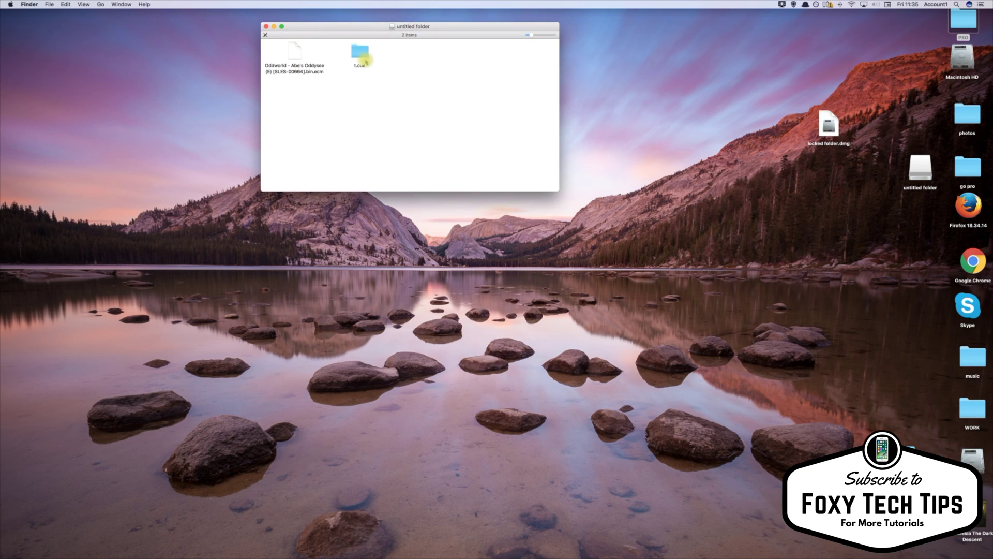
{"action": "left_click_drag", "start_coordinate": [354, 30], "coordinate": [407, 61]}
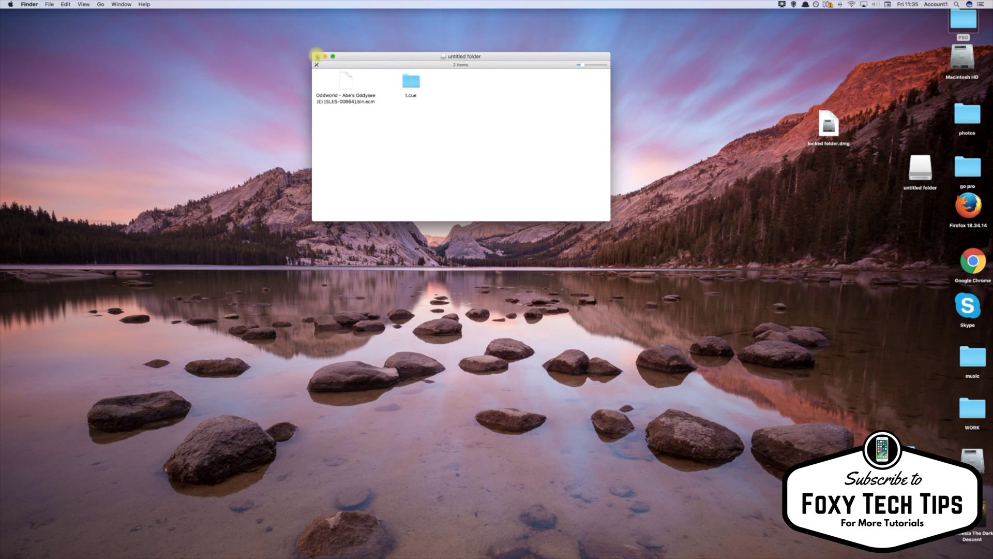
{"action": "left_click", "coordinate": [317, 56]}
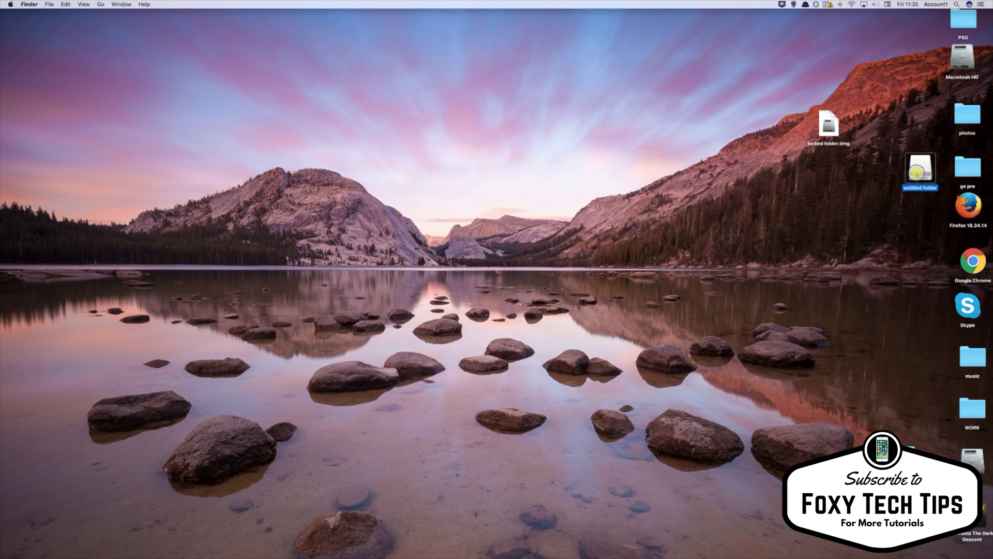
Try to eject the untitled folder disk from its right-click menu.
{"action": "right_click", "coordinate": [918, 170]}
{"action": "left_click", "coordinate": [900, 188]}
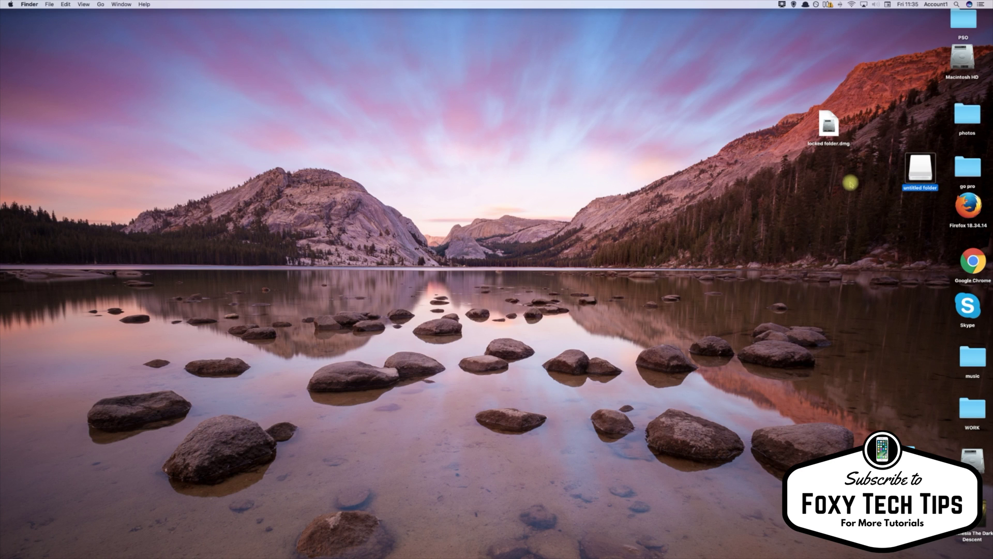
{"action": "right_click", "coordinate": [920, 171]}
Eject the untitled folder volume and confirm locked folder.dmg prompts for a password, then cancel.
{"action": "left_click", "coordinate": [862, 189]}
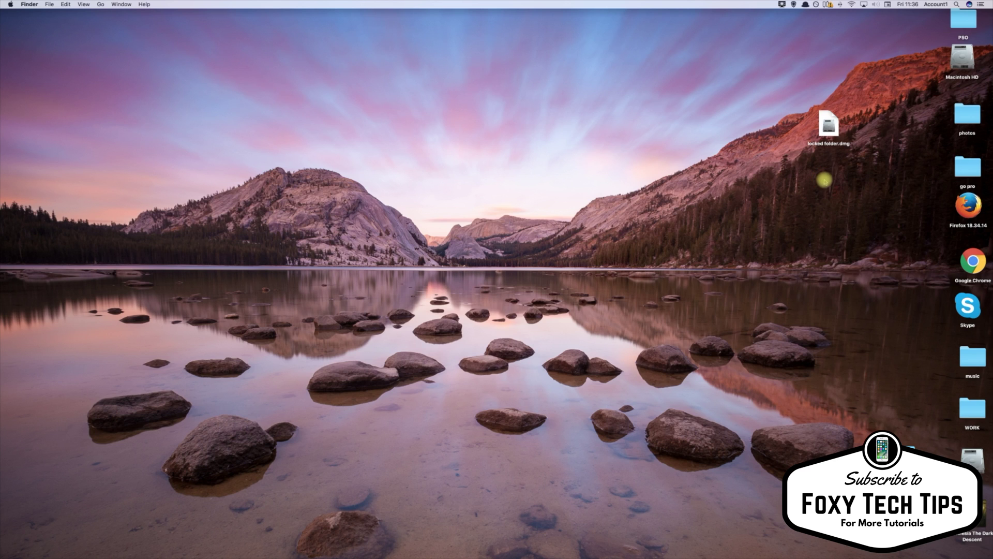
{"action": "double_click", "coordinate": [829, 126]}
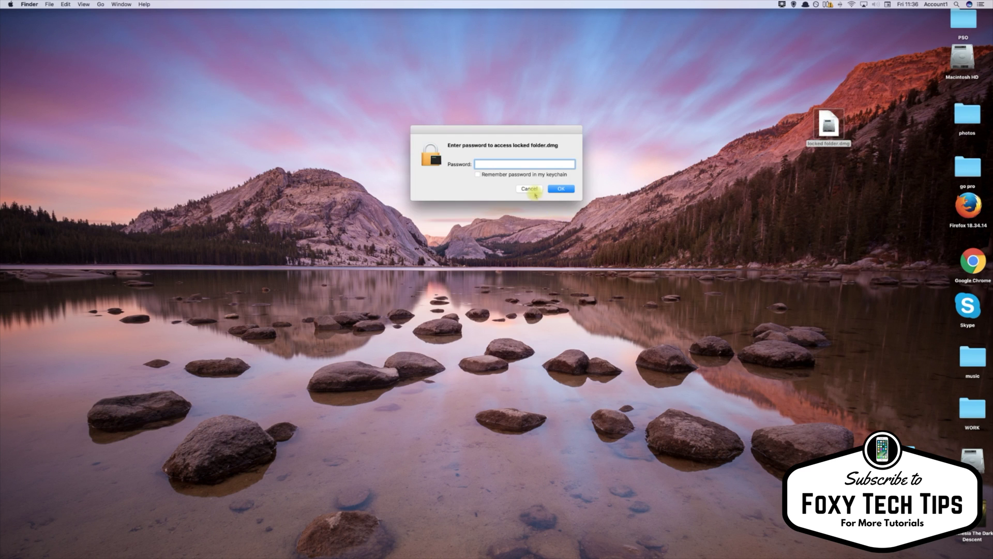
{"action": "left_click", "coordinate": [530, 190]}
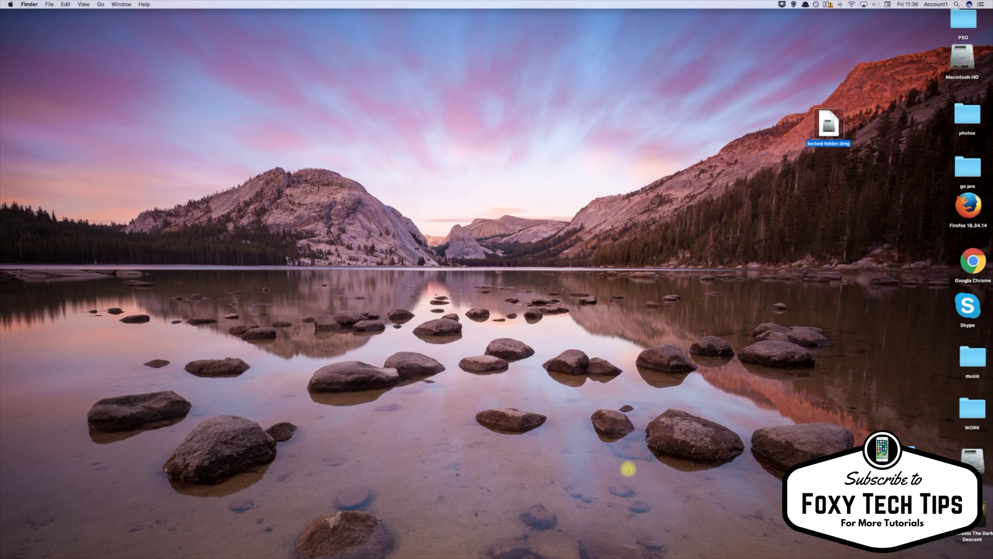